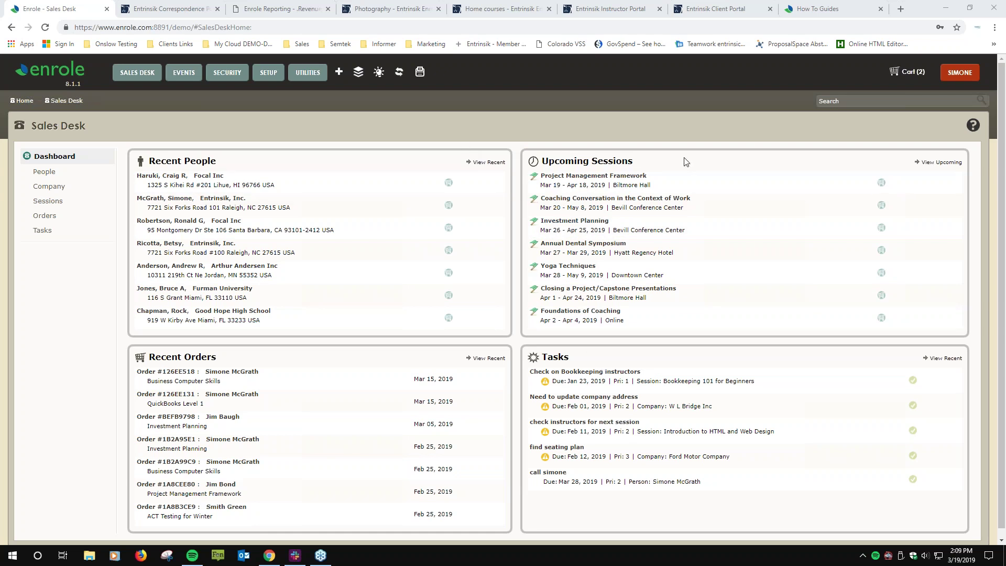
- Preview the upcoming sessions list, return to the Sales Desk, then show the Events dashboard
left_click(942, 162)
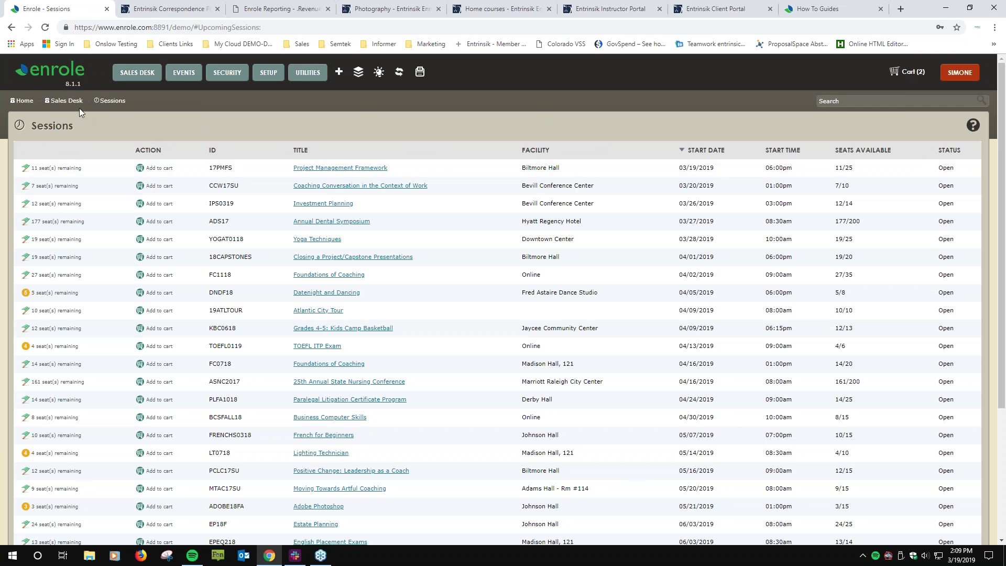
left_click(68, 101)
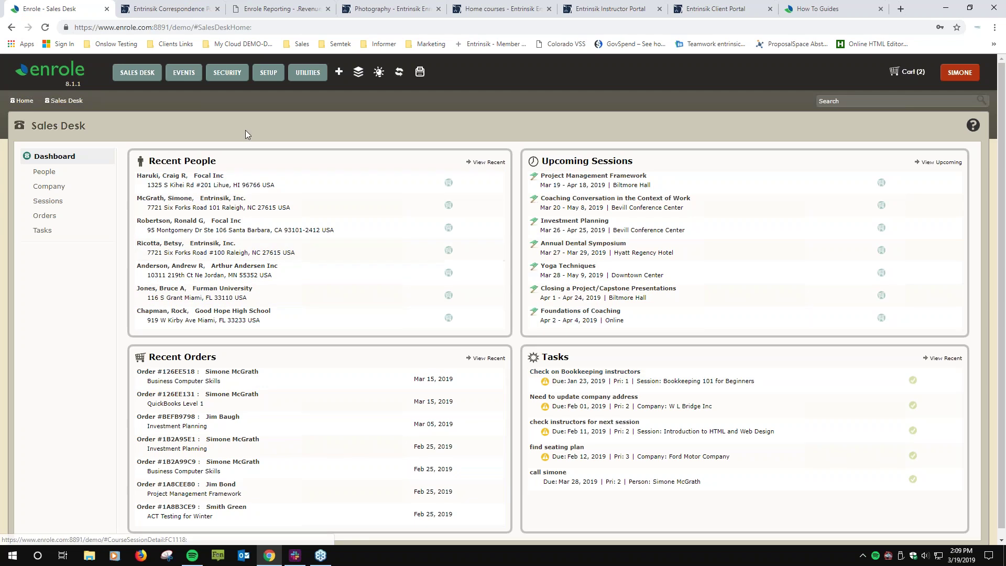
left_click(177, 74)
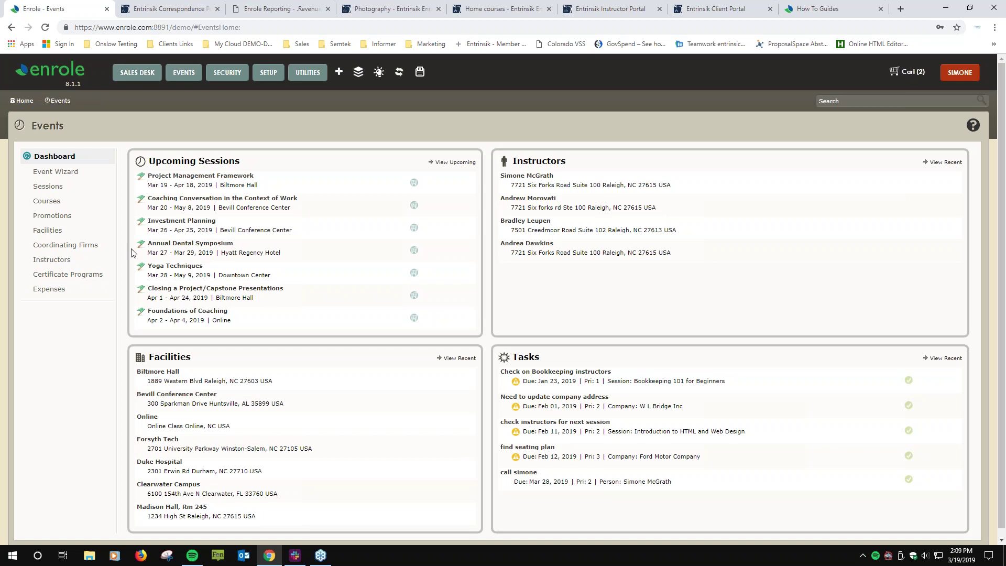
left_click(231, 79)
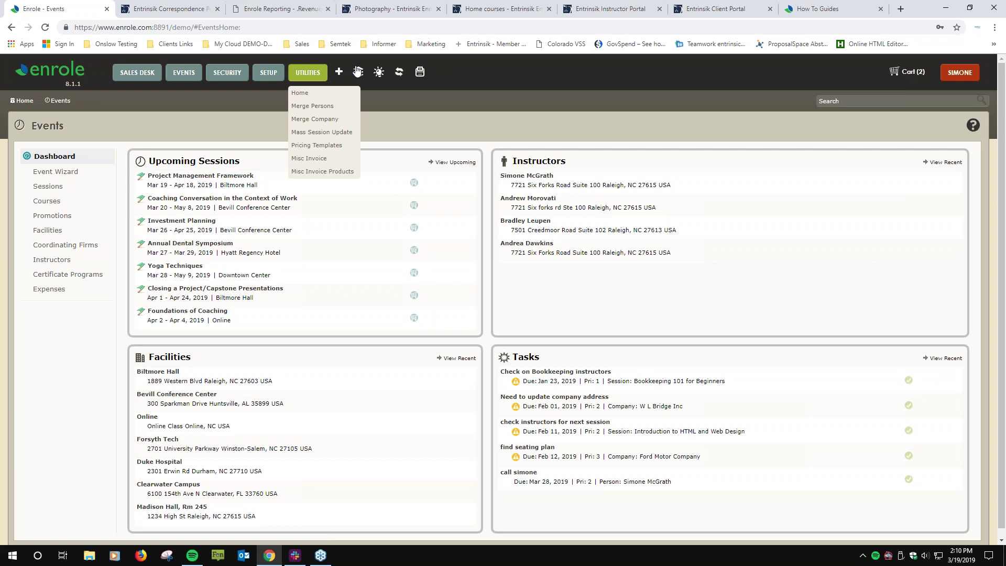
left_click(182, 7)
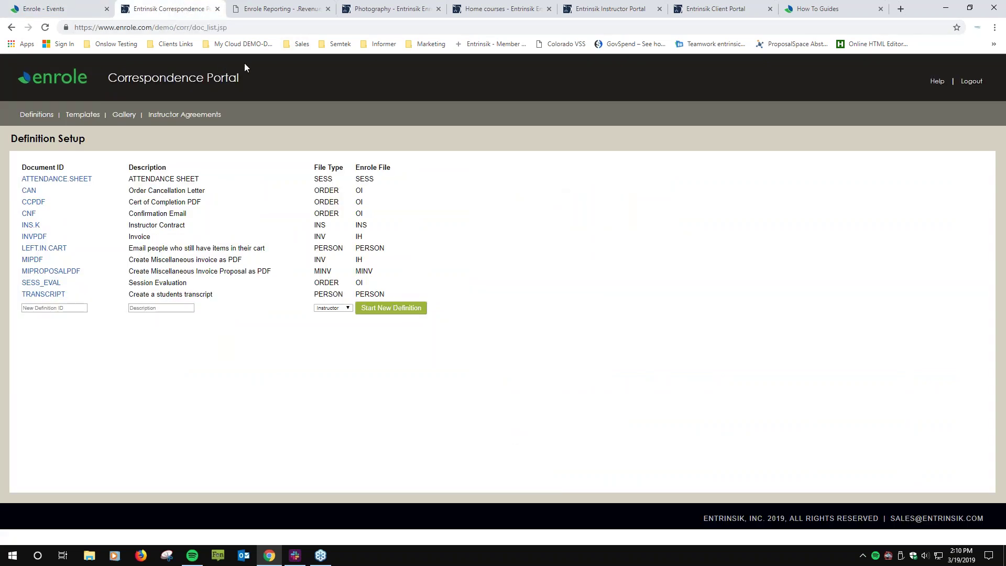
- Review correspondence templates and document definitions, then bring up the revenue and budget forecast report
left_click(83, 114)
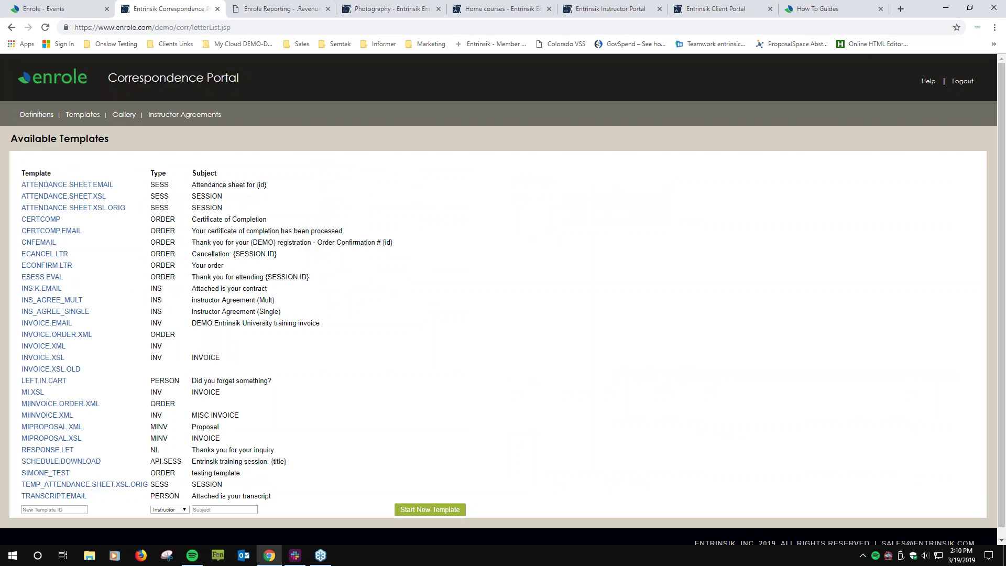
scroll(259, 173, "down", 1)
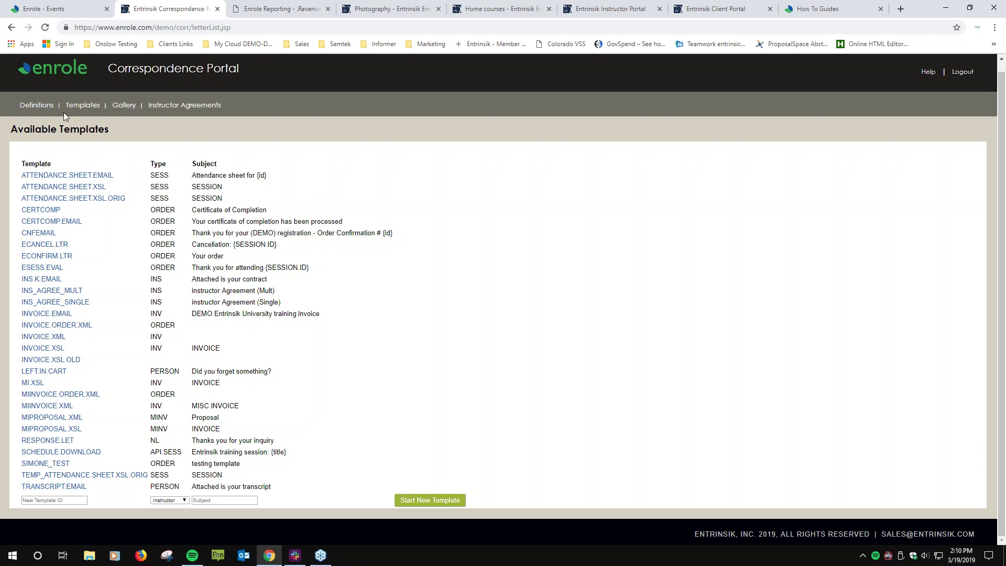
left_click(44, 107)
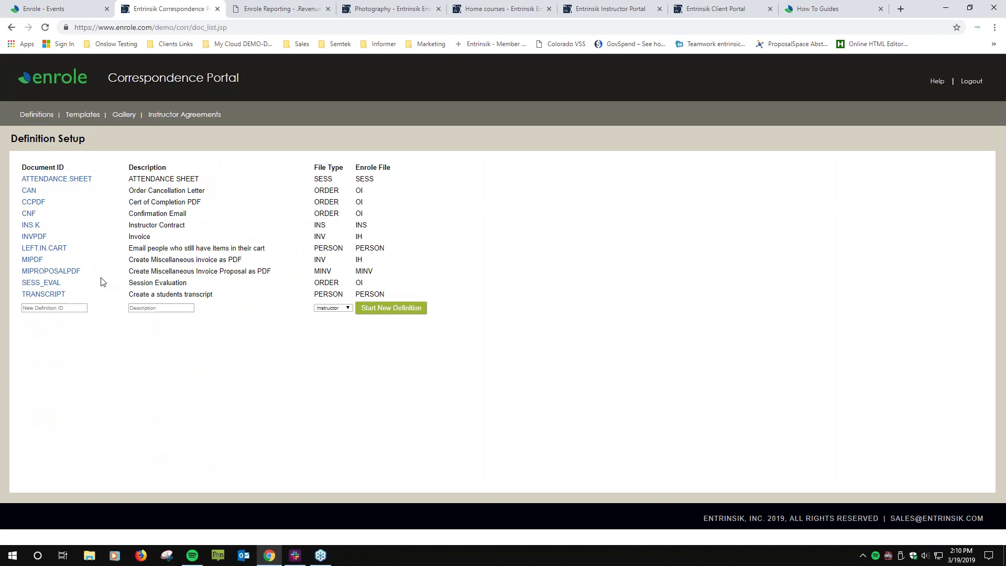
left_click(269, 12)
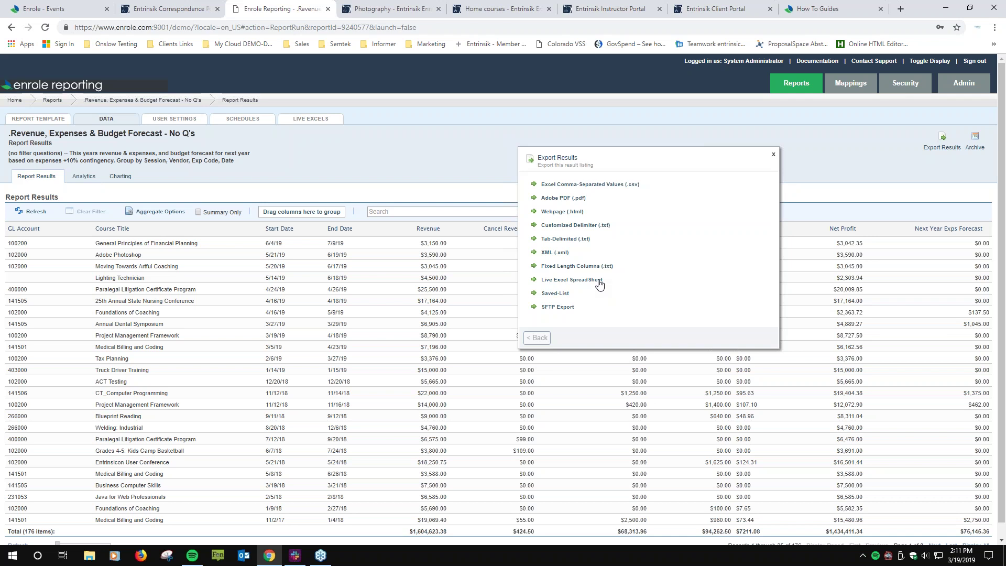
- Move from the forecast report exports to the PHOTOG Photography course page
left_click(387, 7)
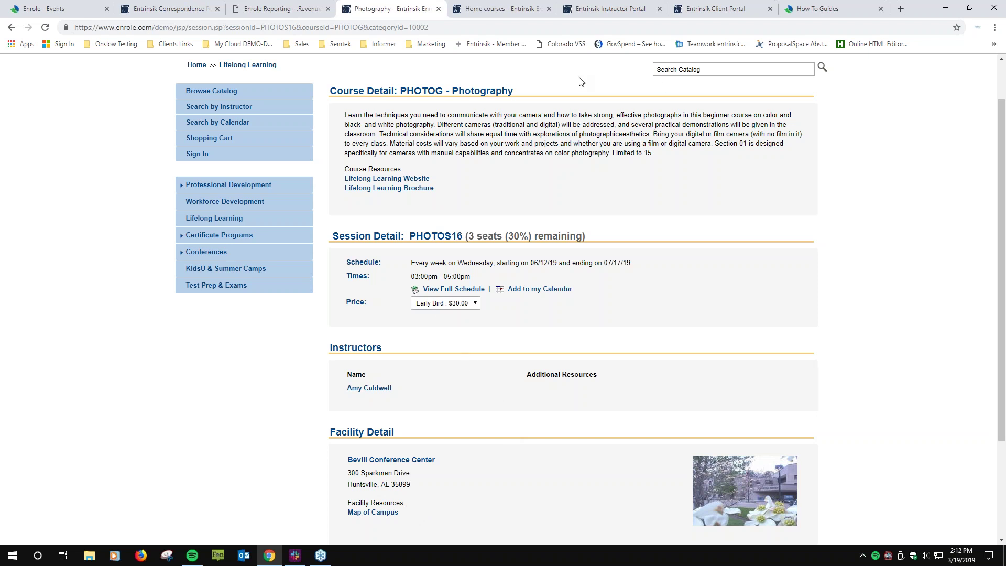
left_click_drag(383, 236, 330, 240)
left_click(390, 265)
left_click(485, 15)
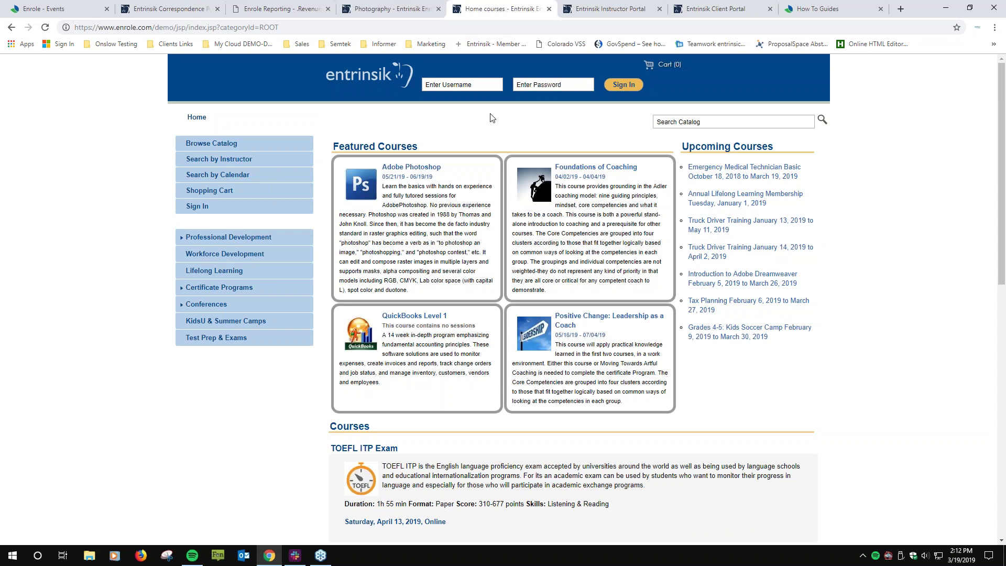
scroll(849, 168, "down", 1)
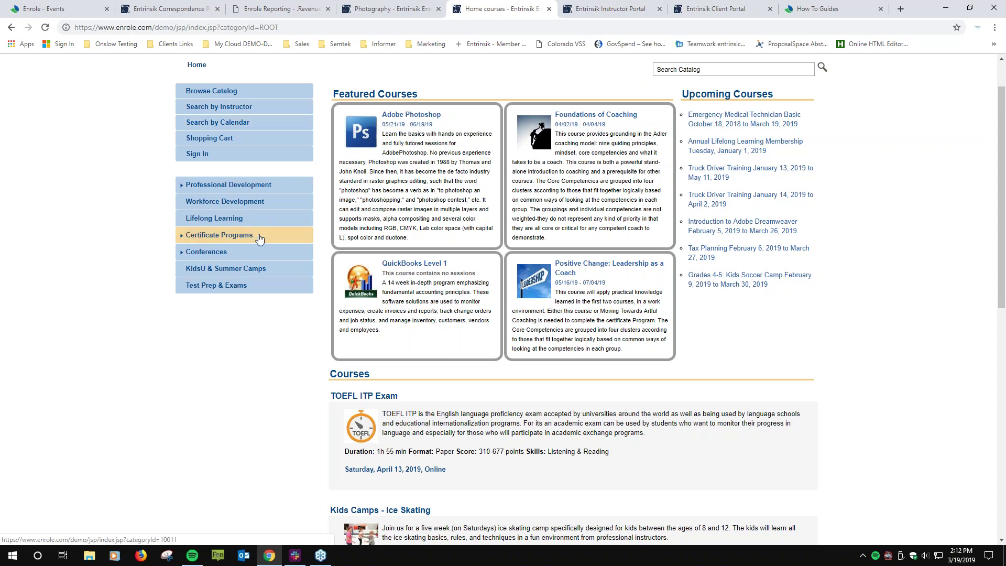
- Show the Professional Development course category, then bring up the Instructor Portal
left_click(233, 189)
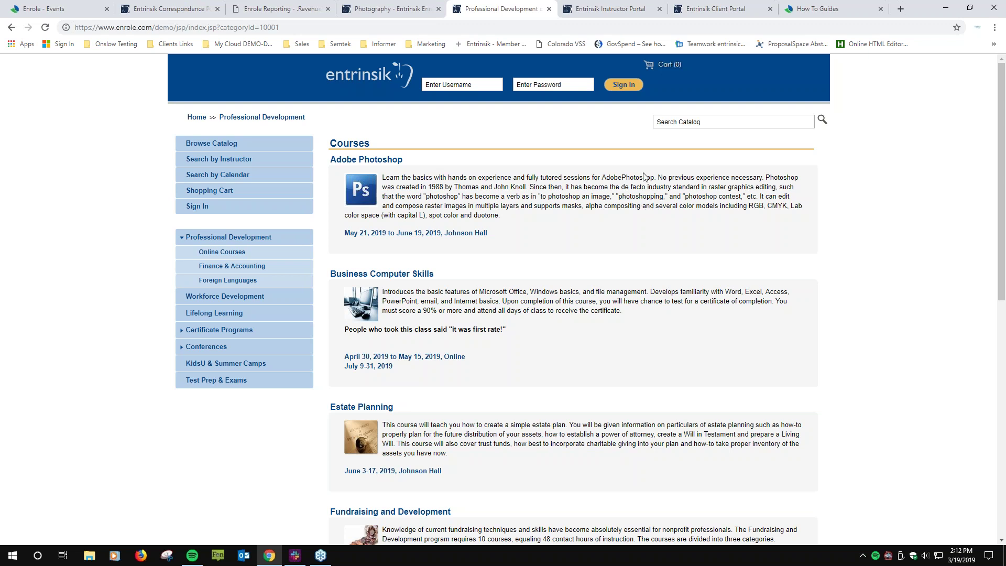
left_click(608, 10)
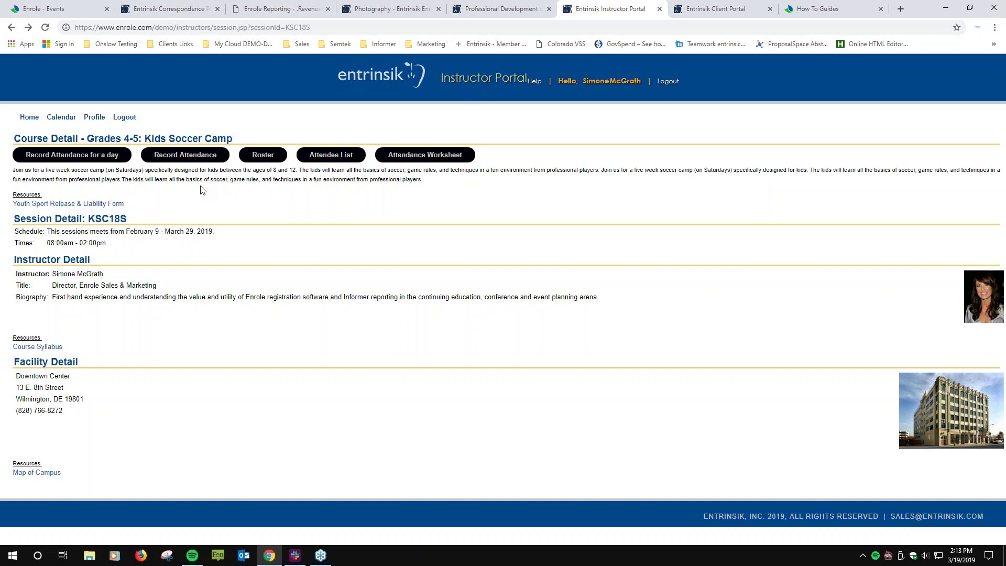
- Move from the Kids Soccer Camp KSC18S session detail to the Entrinsik Client Portal
left_click(712, 10)
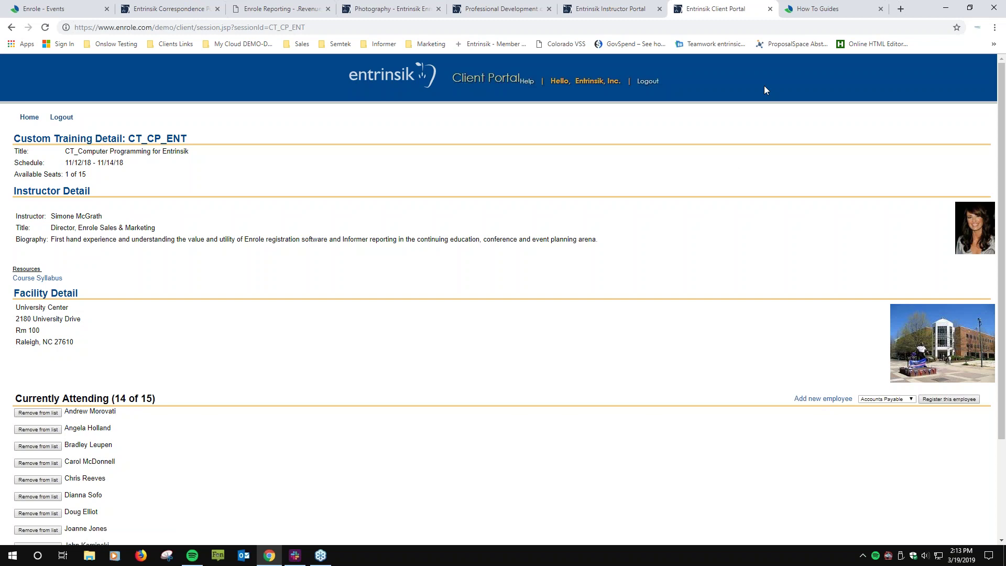
- Leave the CT_CP_ENT training detail and return to the Enrole staff Events dashboard
left_click(61, 8)
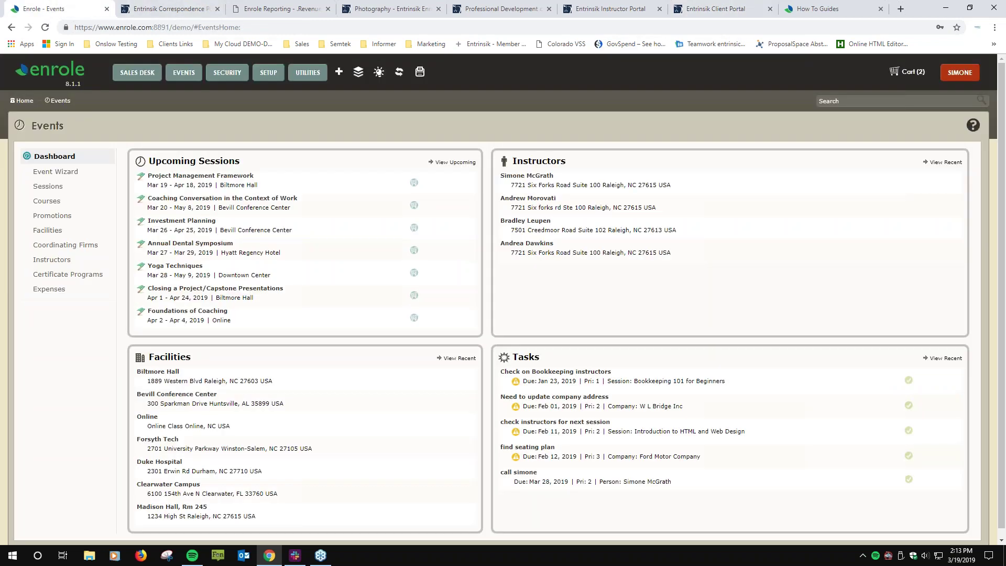
- Reach the How To Guides help page through the support gear's Documentation option
left_click(379, 72)
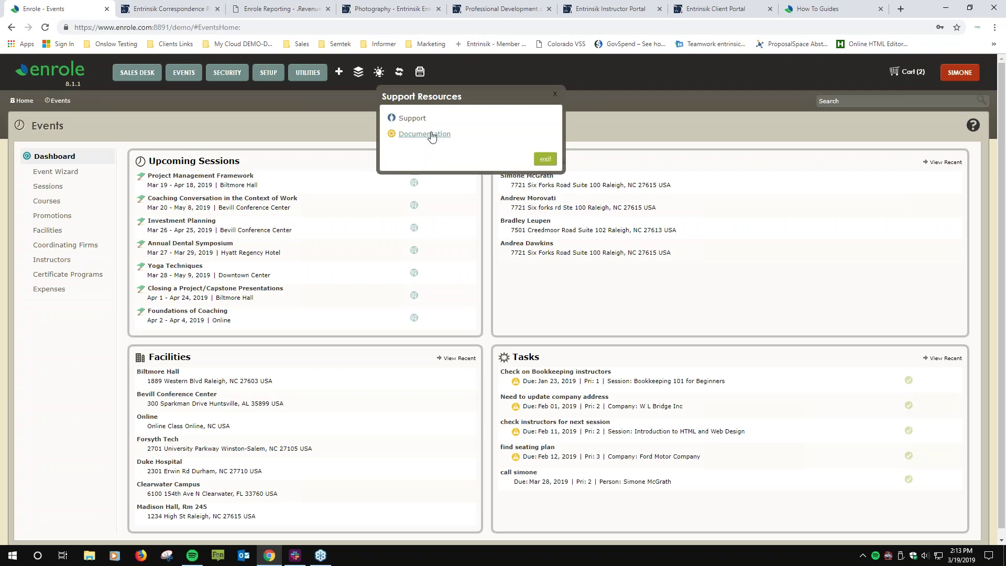
left_click(809, 14)
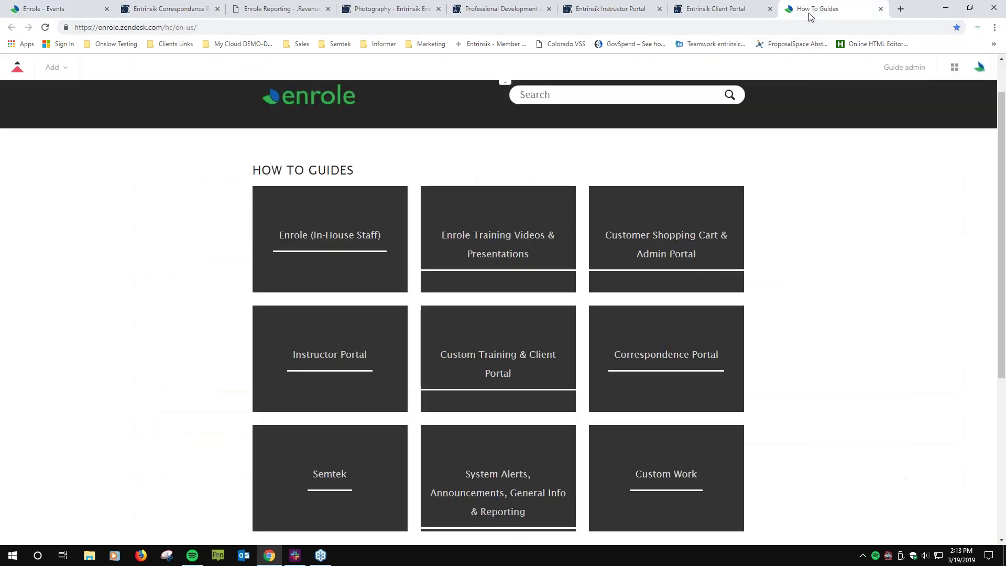